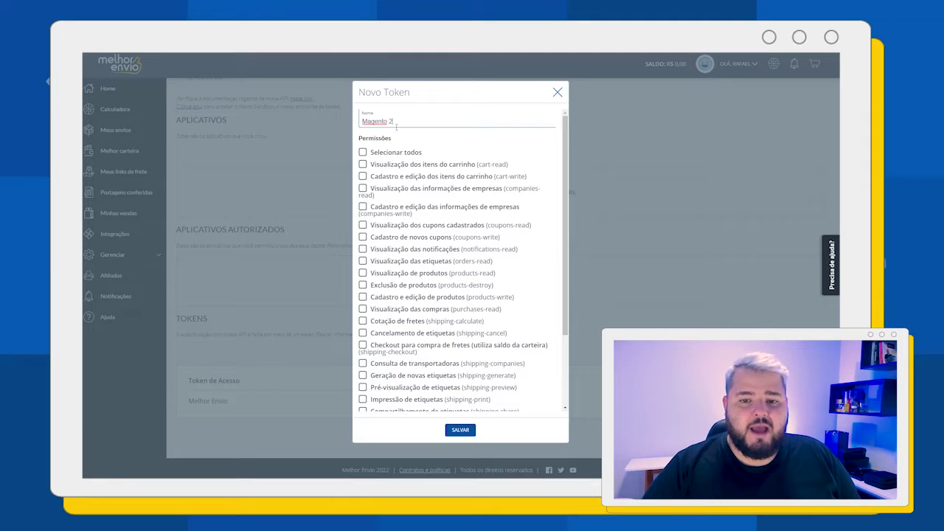
# Step: Grant all permissions to the new Magento 2 token, save it, and select the whole generated access token
pyautogui.click(365, 152)
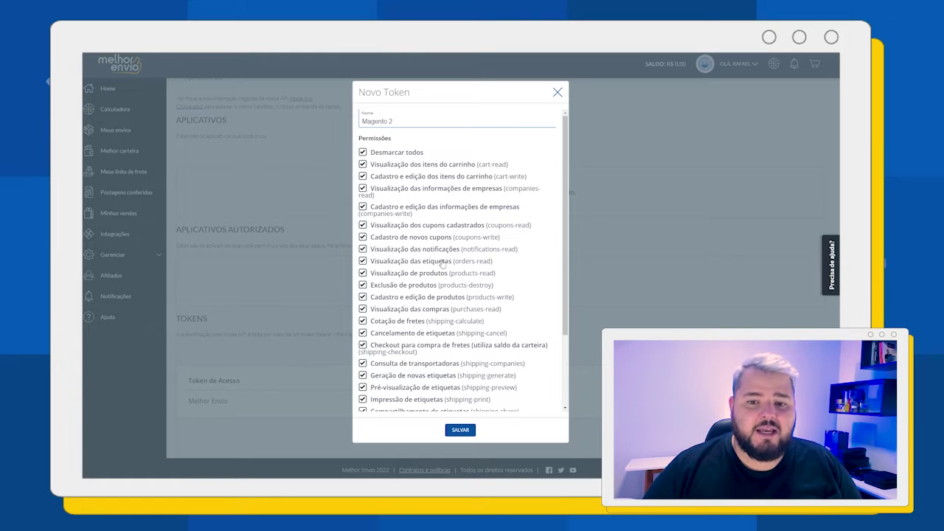
pyautogui.click(461, 431)
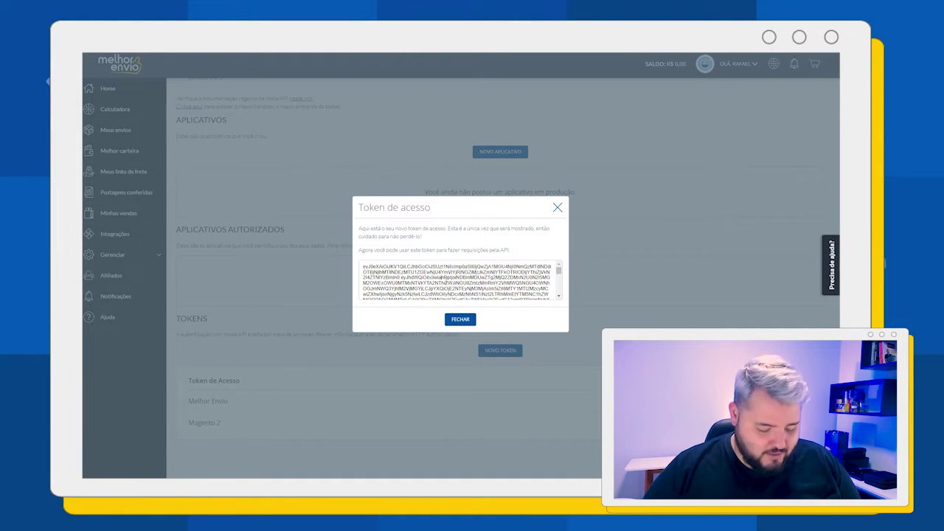
pyautogui.tripleClick(441, 278)
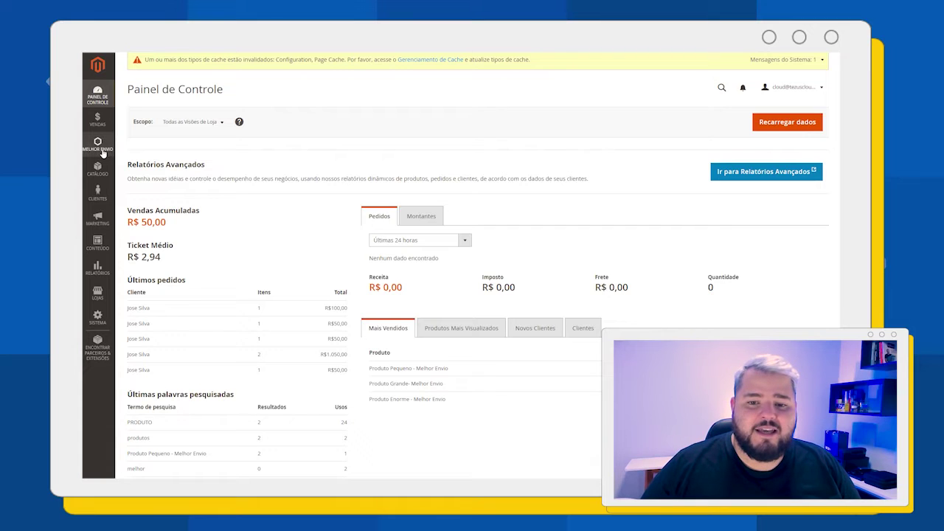
# Step: In the Magento admin, open the Melhor Envio configuration and expand its Configurações Gerais section
pyautogui.click(103, 149)
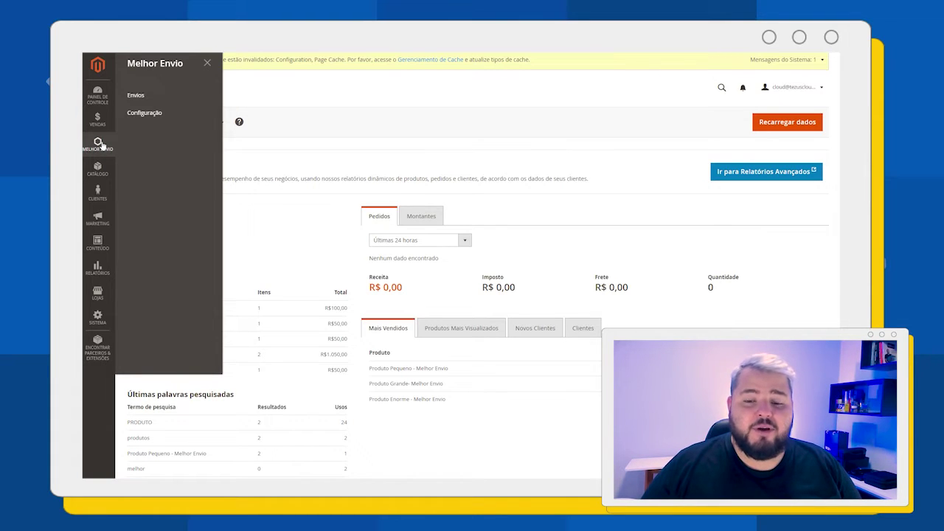
pyautogui.click(138, 115)
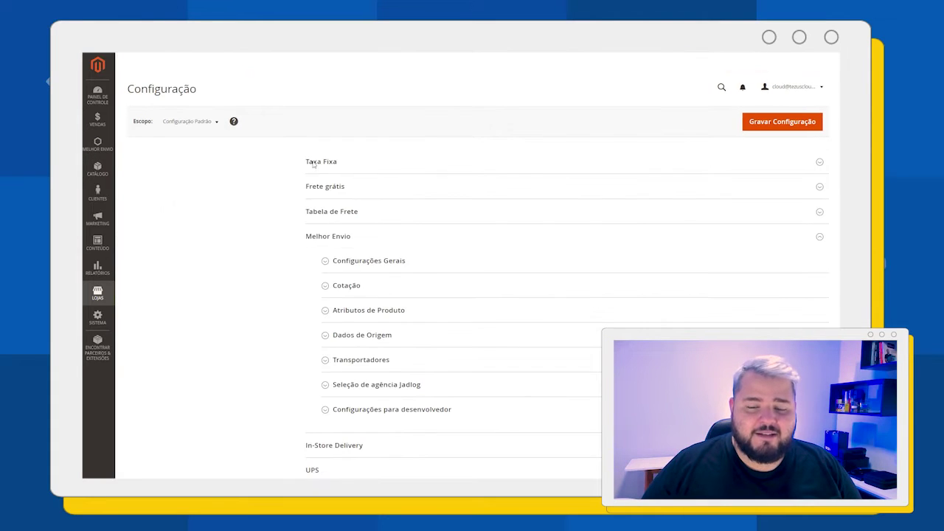
pyautogui.click(329, 237)
pyautogui.click(330, 237)
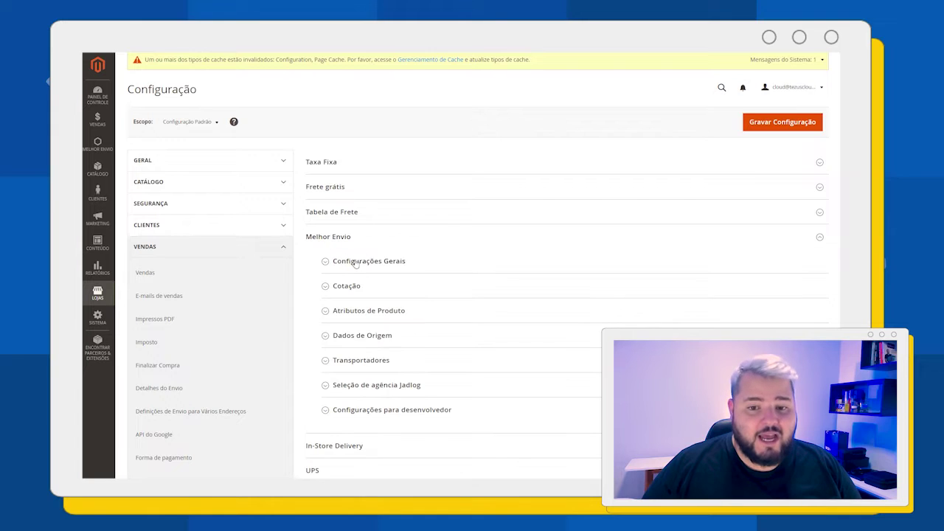
pyautogui.click(328, 262)
pyautogui.scroll(-2, 413, 244)
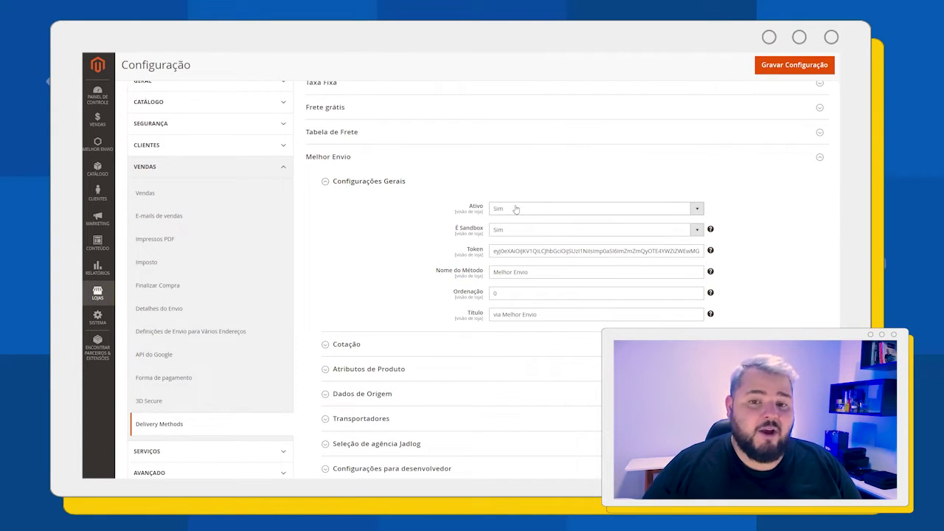
# Step: Keep Ativo at Sim and set É Sandbox to Não in the general settings, checking the Token, Ordenação and Título fields
pyautogui.click(698, 210)
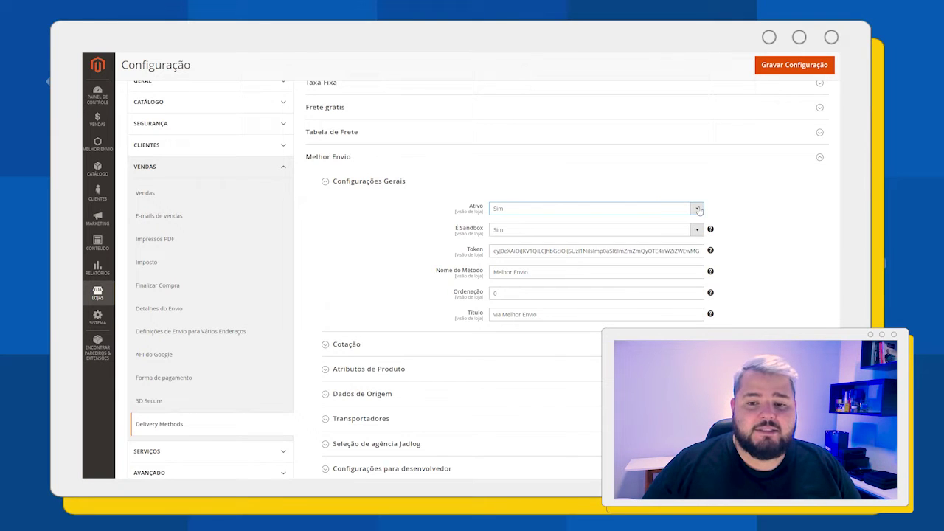
pyautogui.click(703, 231)
pyautogui.click(507, 252)
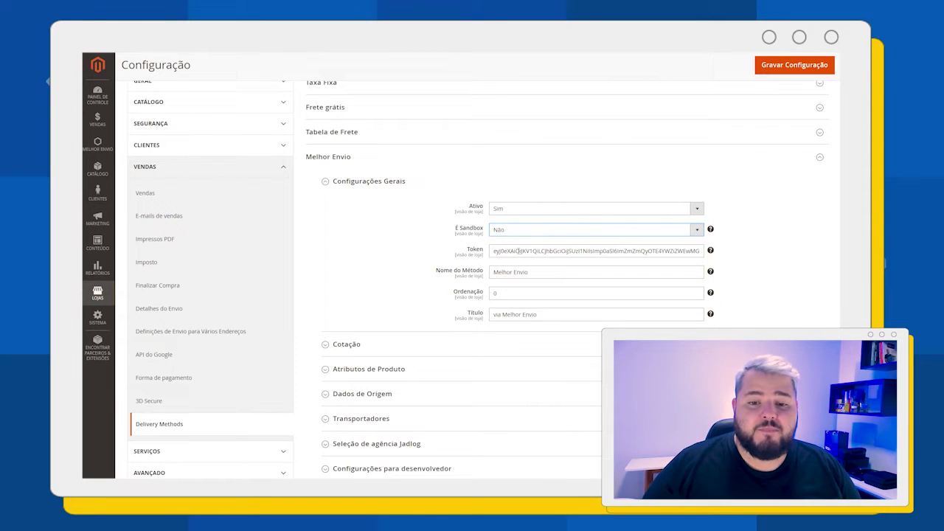
pyautogui.click(523, 252)
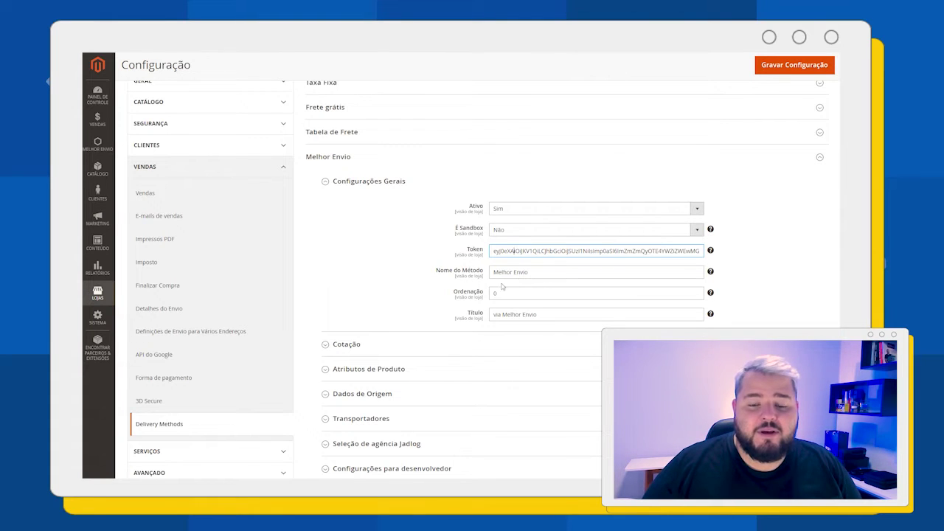
pyautogui.moveTo(711, 295)
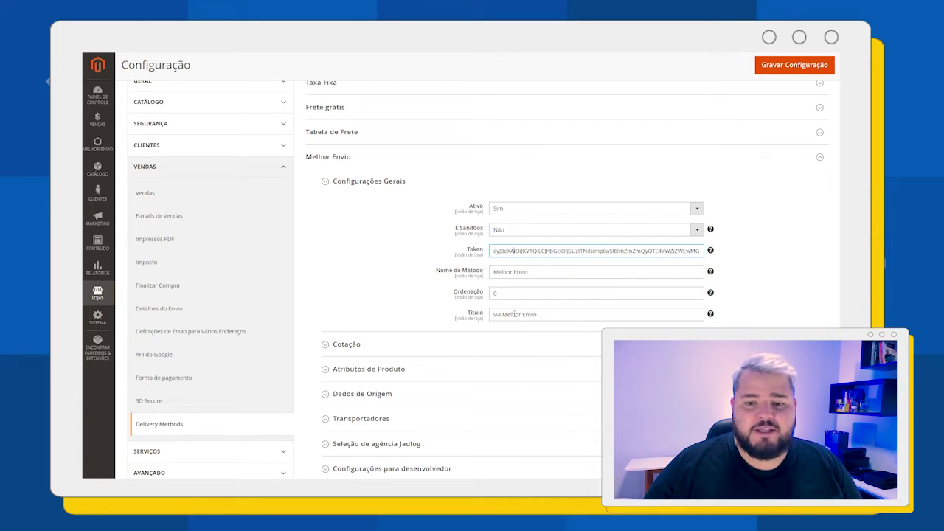
pyautogui.click(557, 321)
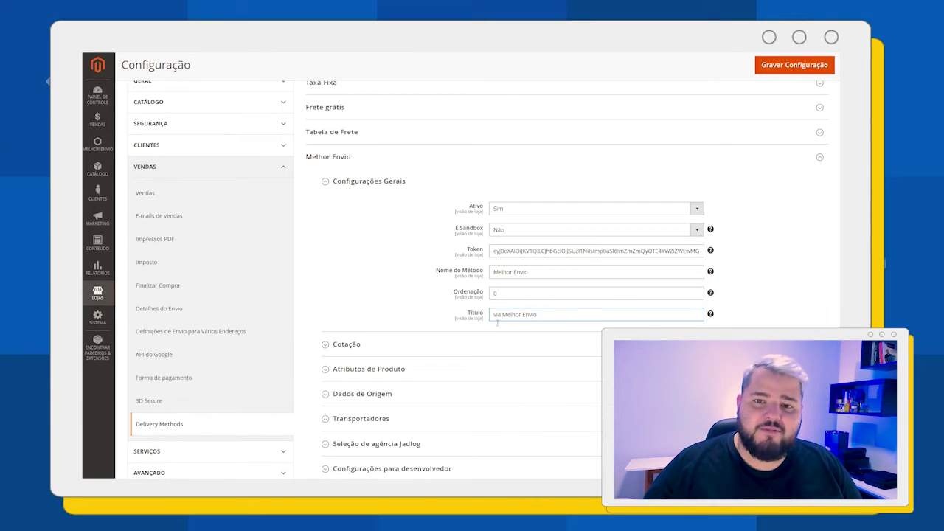
# Step: Expand the Cotação section and review its insurance, receipt notice, pickup request, Mão Própria, discount, additional value and extra-days settings
pyautogui.scroll(-1, 424, 308)
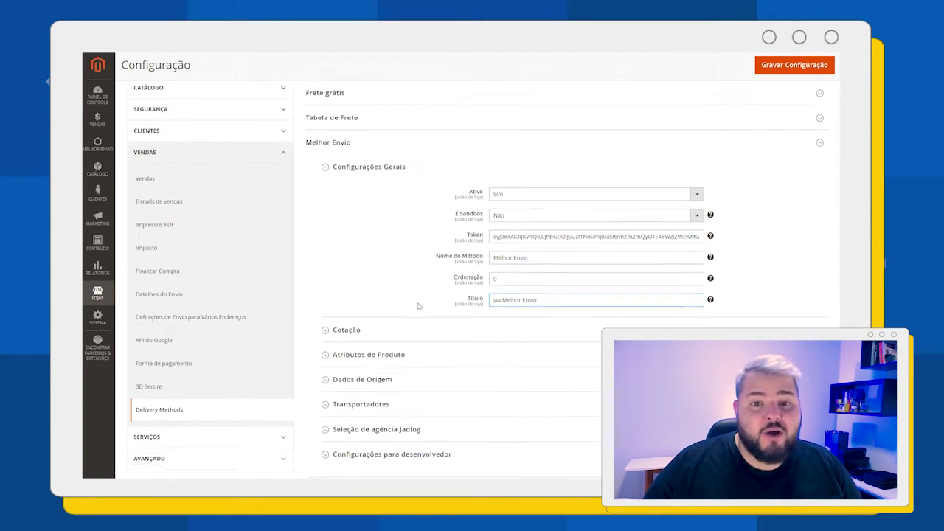
pyautogui.click(326, 305)
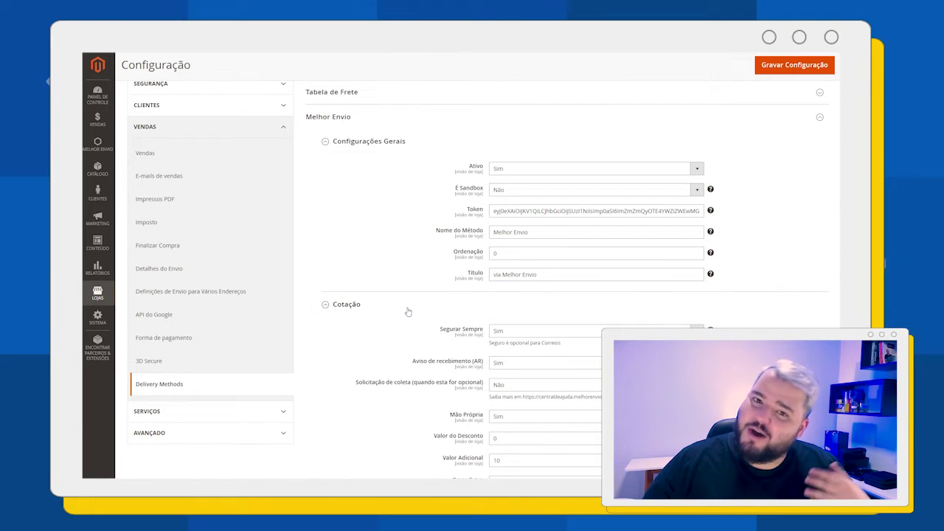
pyautogui.scroll(-3, 463, 310)
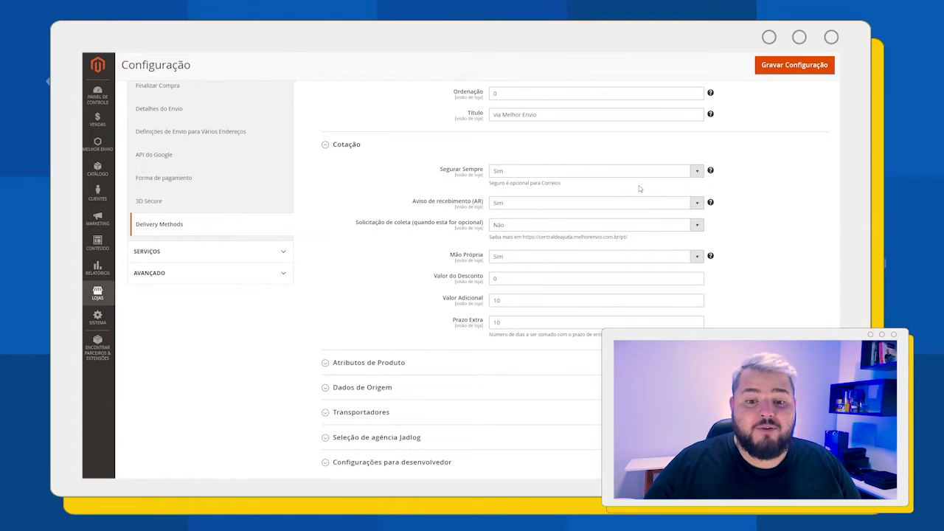
pyautogui.moveTo(712, 174)
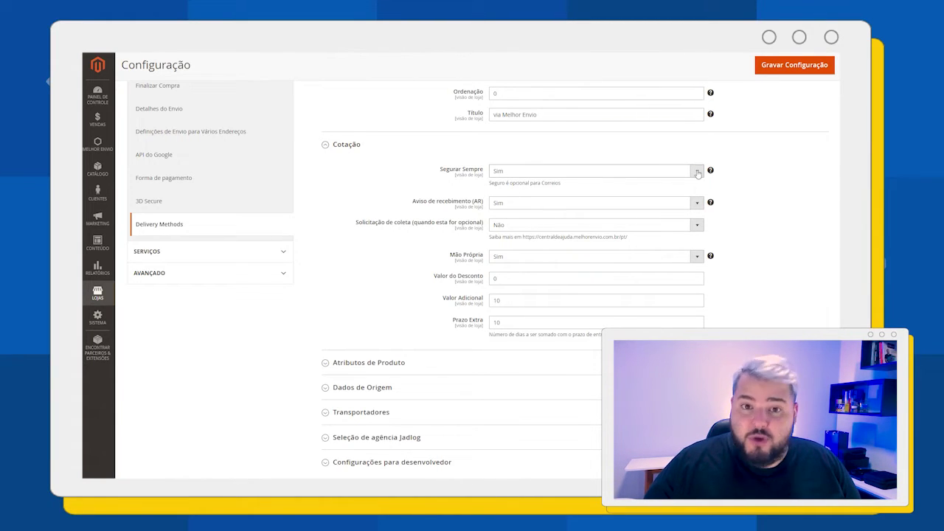
pyautogui.click(533, 156)
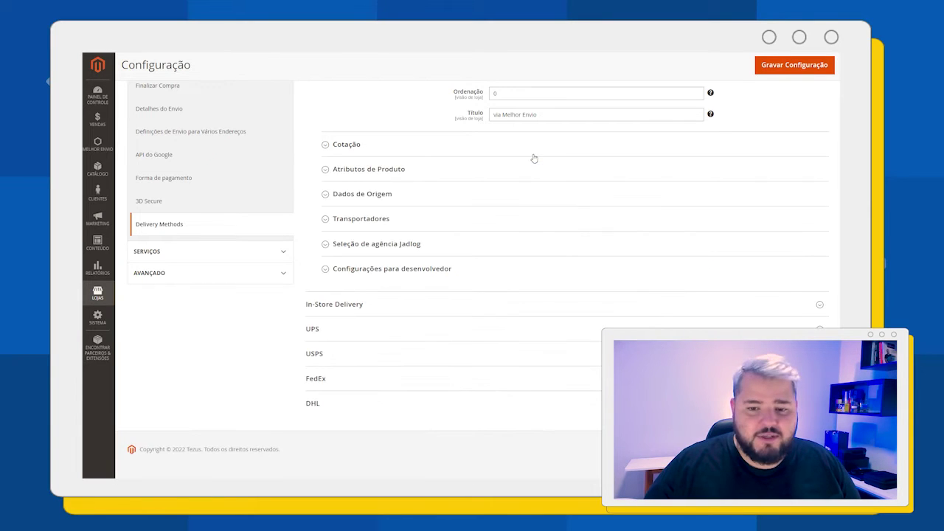
pyautogui.click(328, 146)
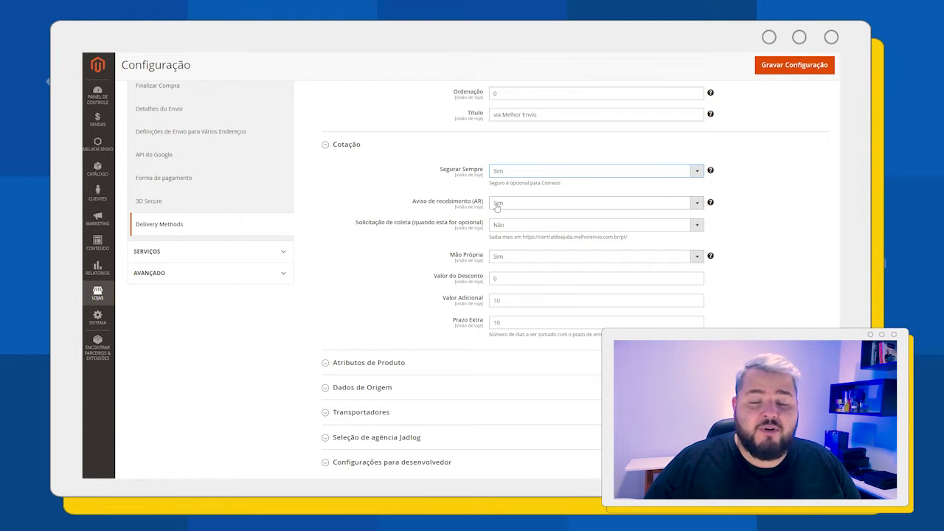
pyautogui.moveTo(711, 207)
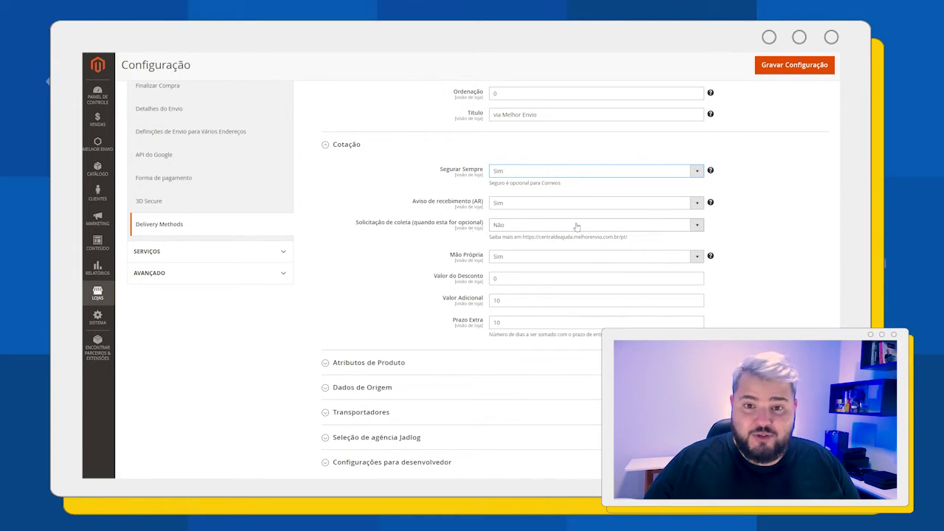
pyautogui.click(696, 224)
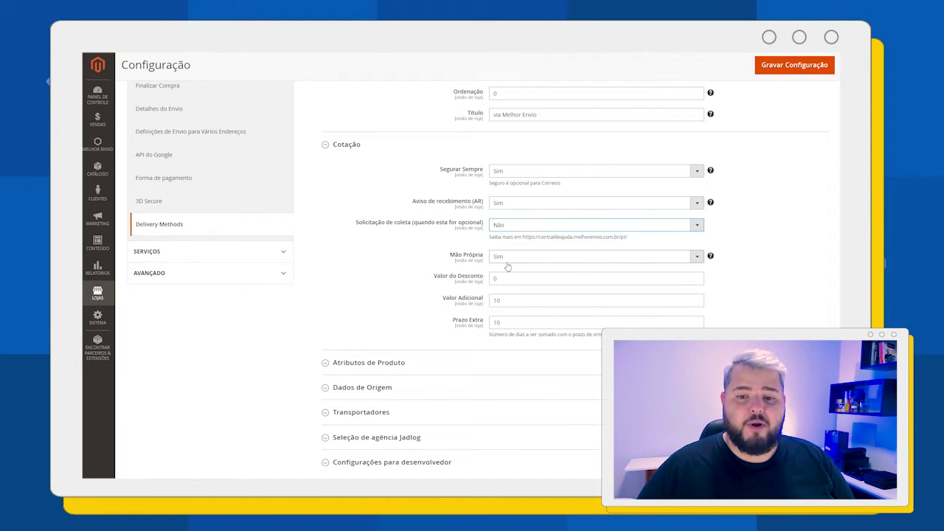
pyautogui.moveTo(710, 257)
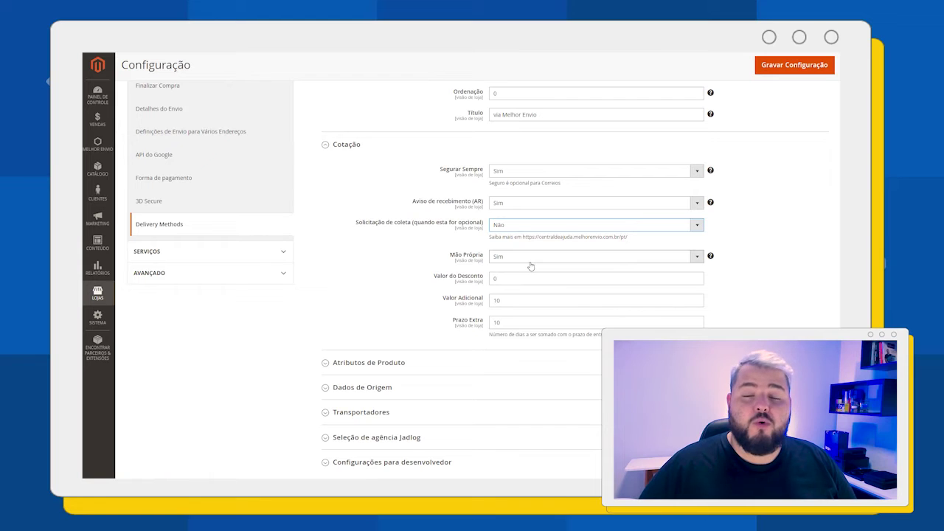
pyautogui.click(517, 281)
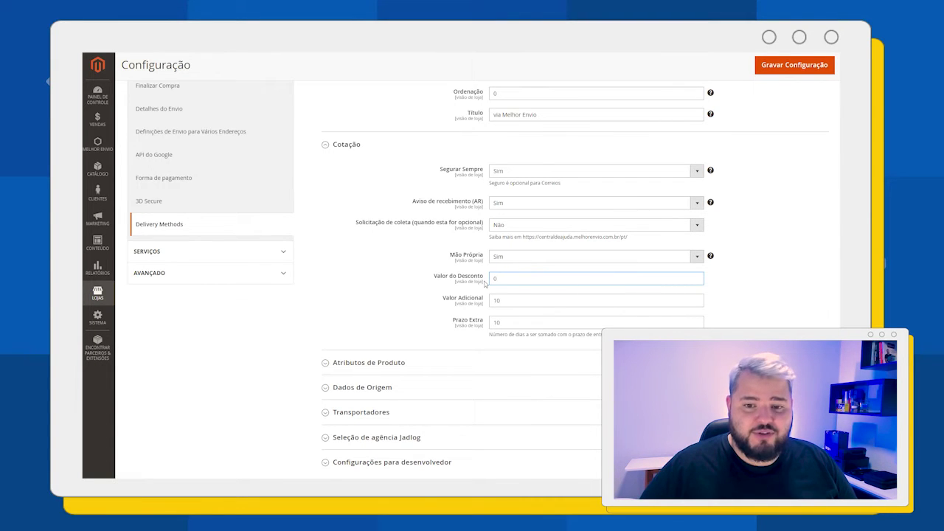
pyautogui.click(498, 301)
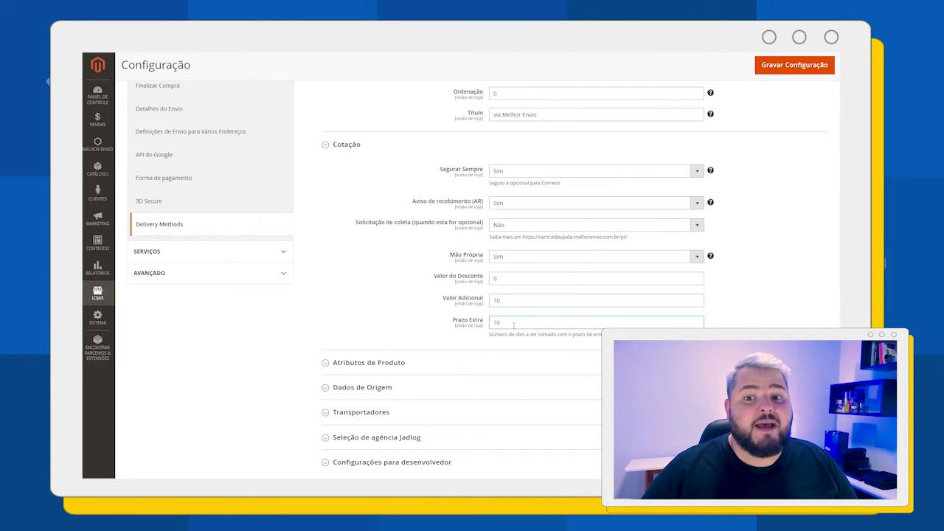
pyautogui.scroll(-1, 513, 324)
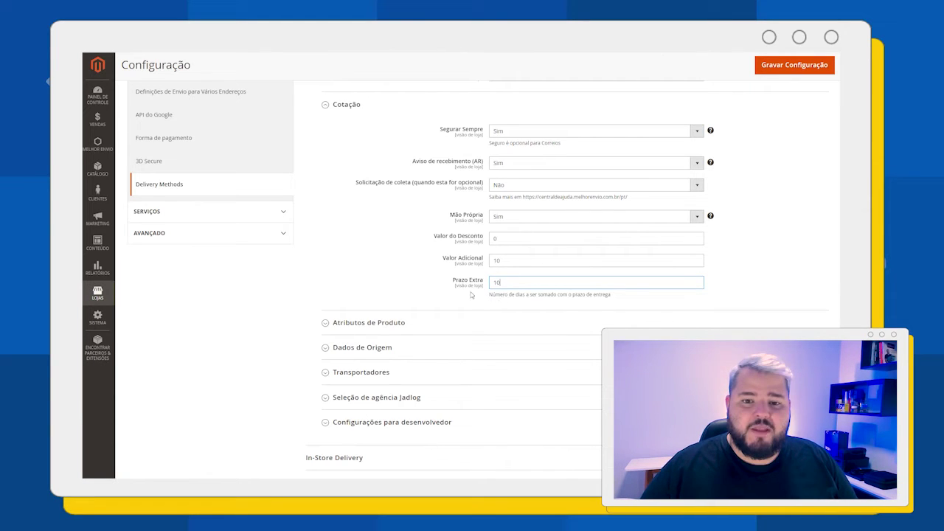
pyautogui.click(391, 298)
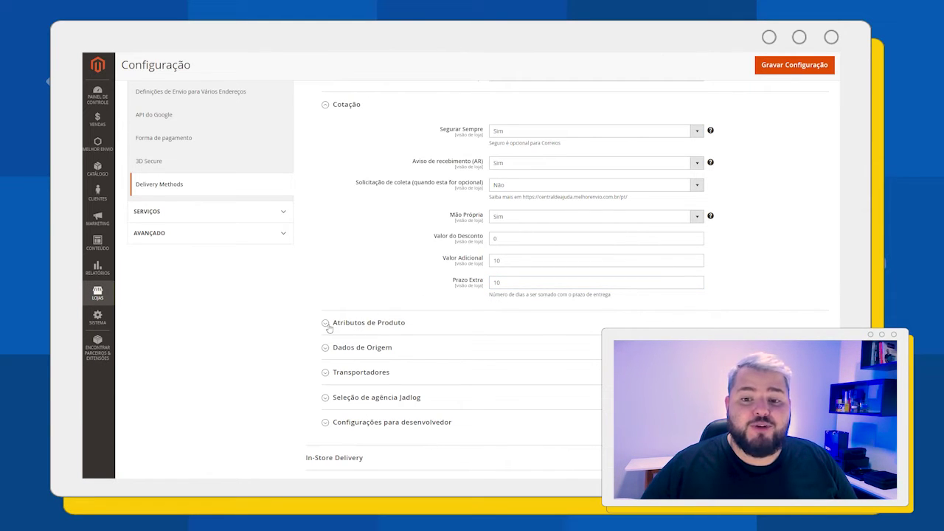
# Step: Review the default product dimensions and weight in Atributos de Produto and the sender fields in Dados de Origem
pyautogui.click(327, 325)
pyautogui.scroll(-3, 434, 299)
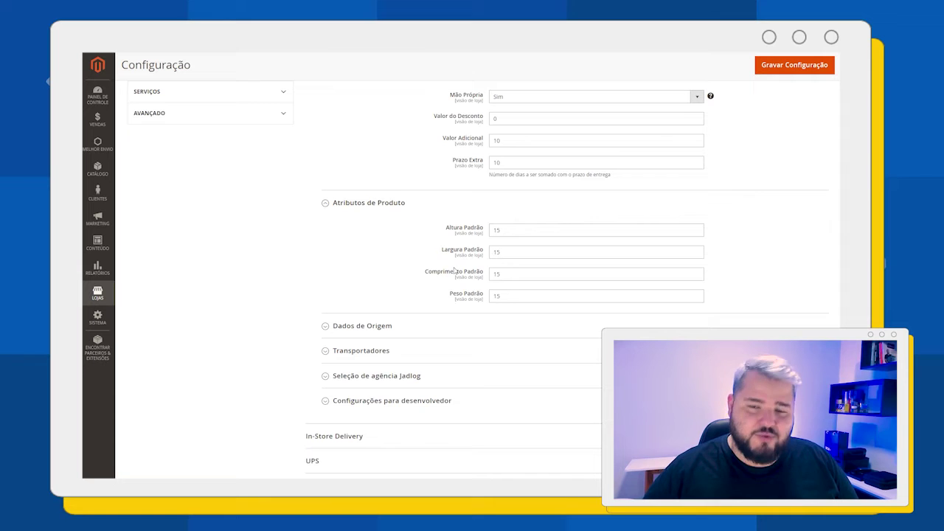
pyautogui.click(353, 327)
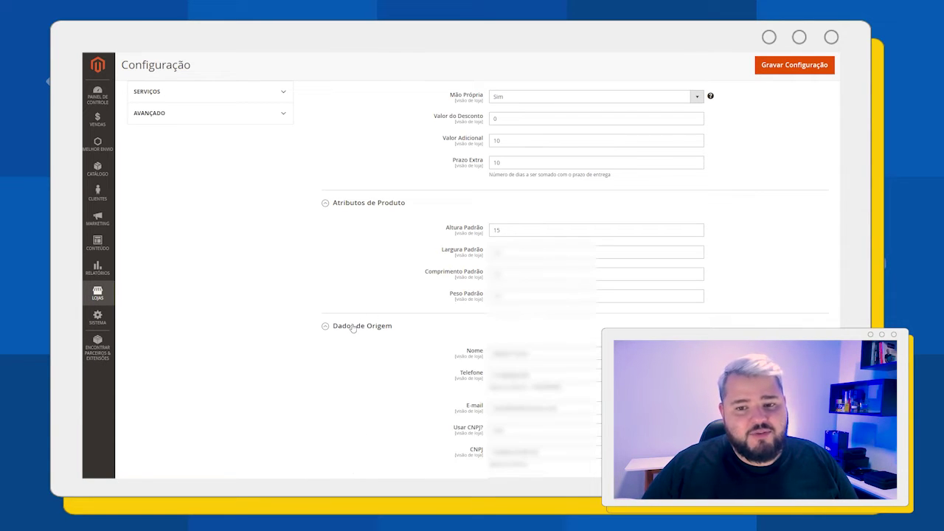
pyautogui.scroll(-2, 437, 348)
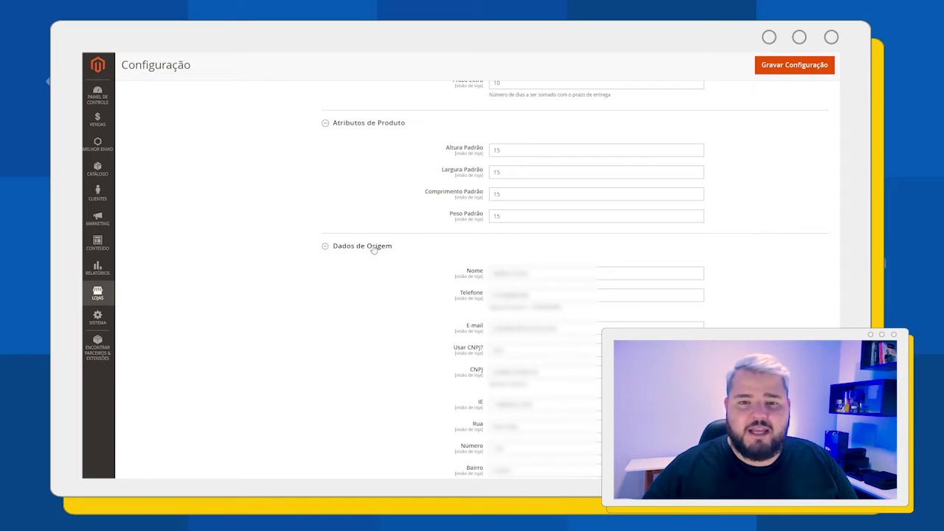
pyautogui.click(374, 249)
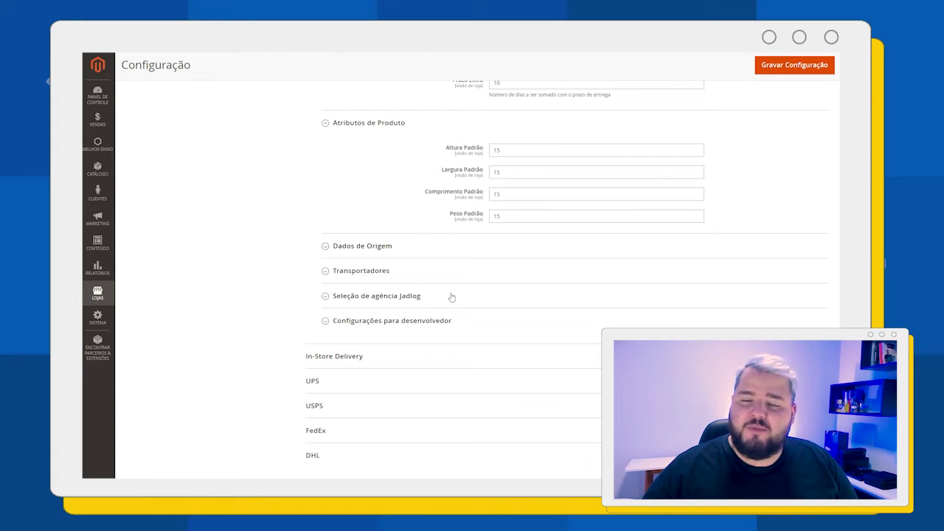
# Step: Check the services in Transportadores and the default agency in Seleção de agência Jadlog, and save the configuration
pyautogui.click(333, 271)
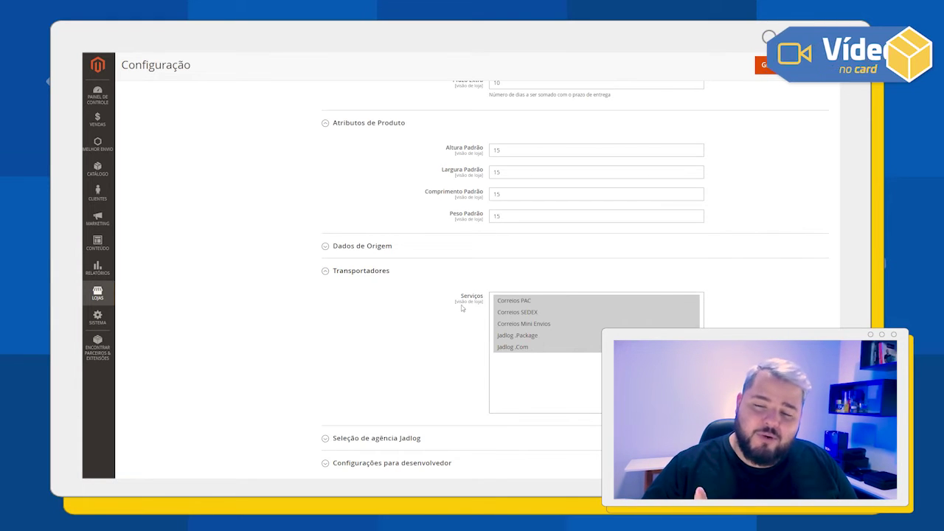
pyautogui.click(364, 273)
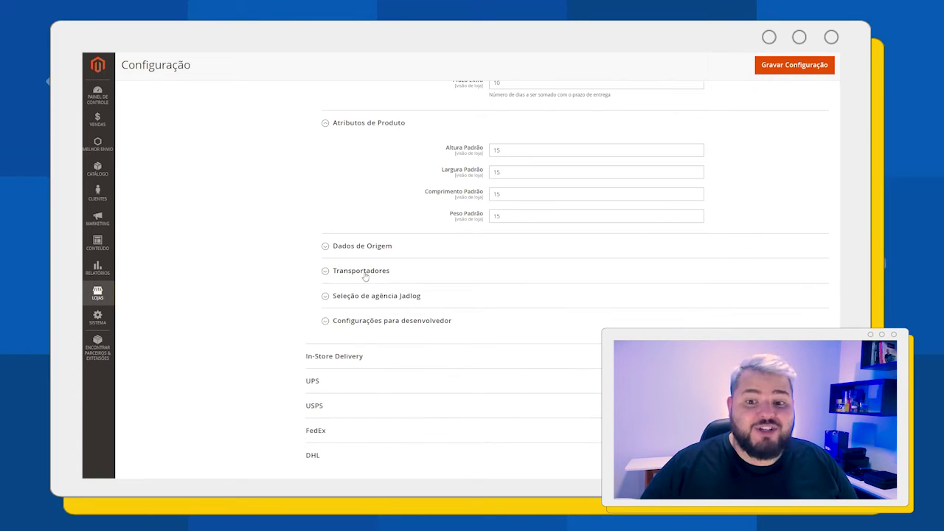
pyautogui.click(367, 297)
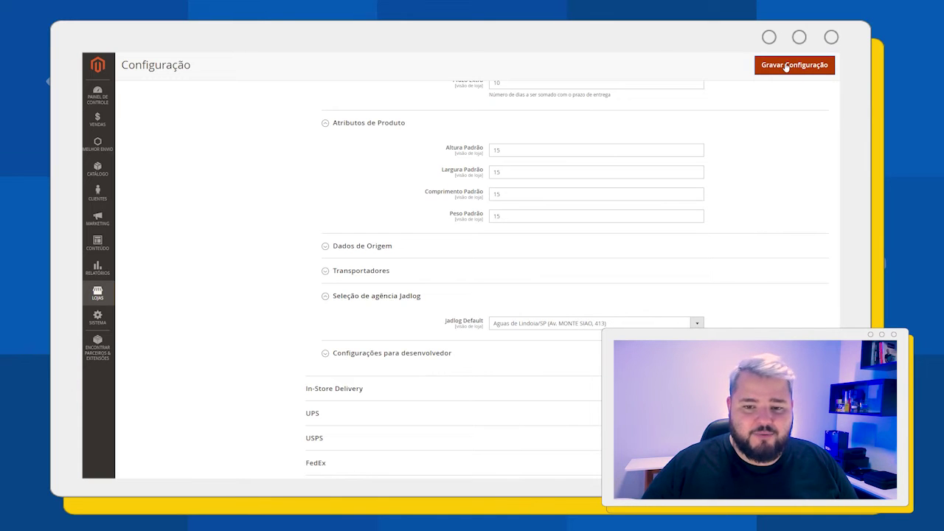
pyautogui.click(786, 66)
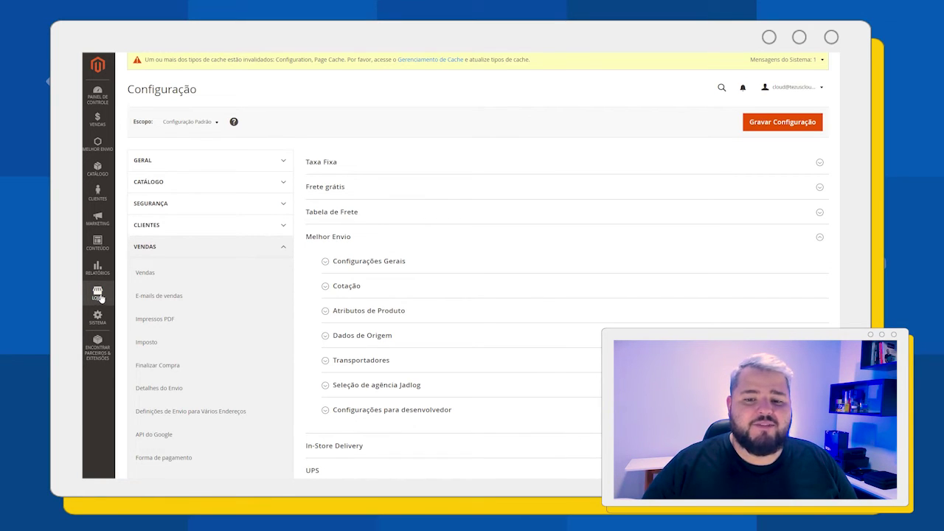
# Step: Open the store configuration and review the name, phone, country, state and address fields under Informação da Loja
pyautogui.click(97, 293)
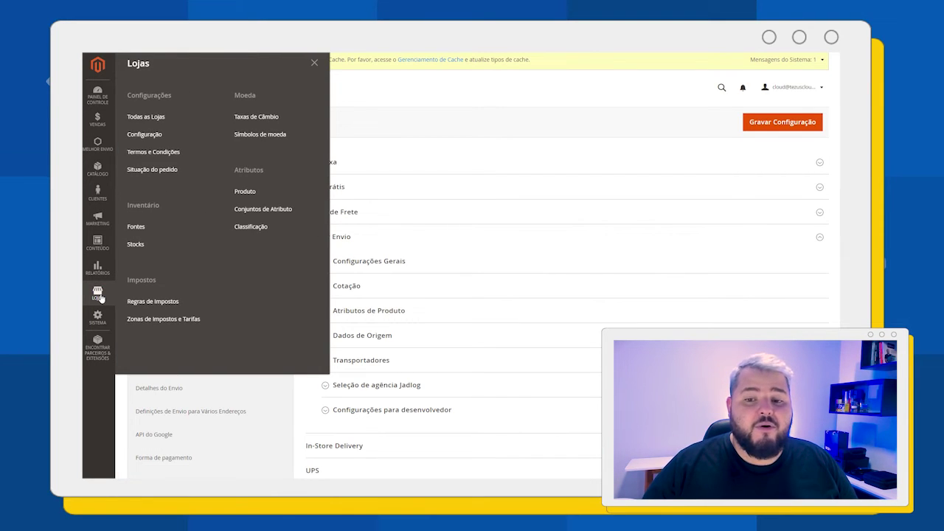
pyautogui.click(148, 134)
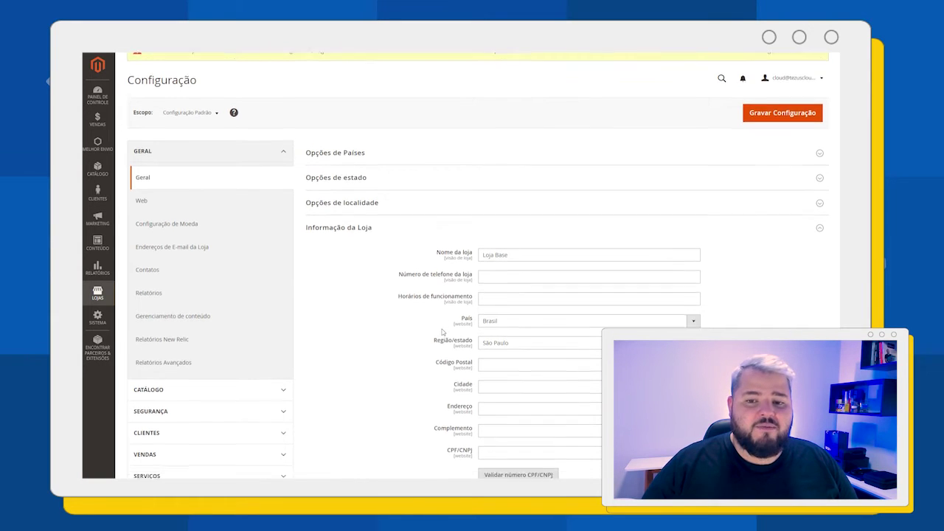
pyautogui.scroll(-1, 443, 332)
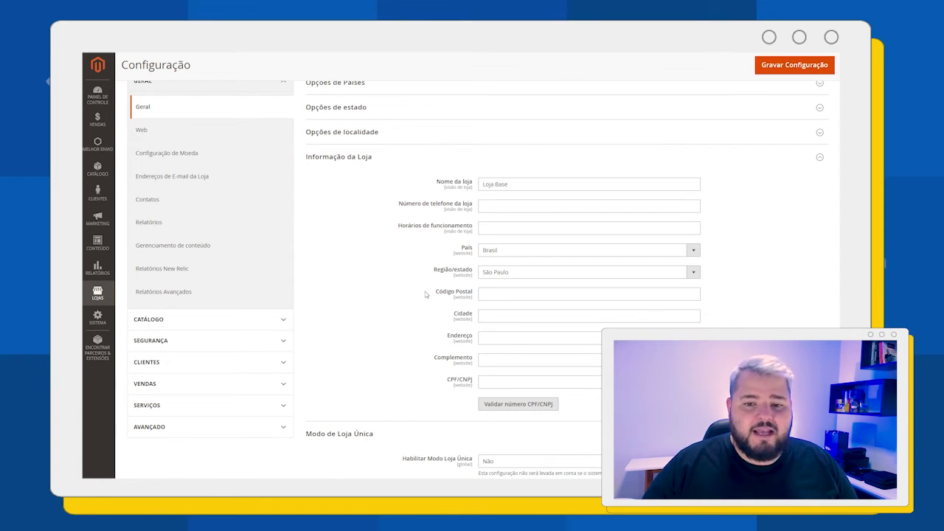
# Step: Open Detalhes do Envio in the Vendas settings, check the Origem country, state and postal code fields, and save the configuration
pyautogui.click(221, 387)
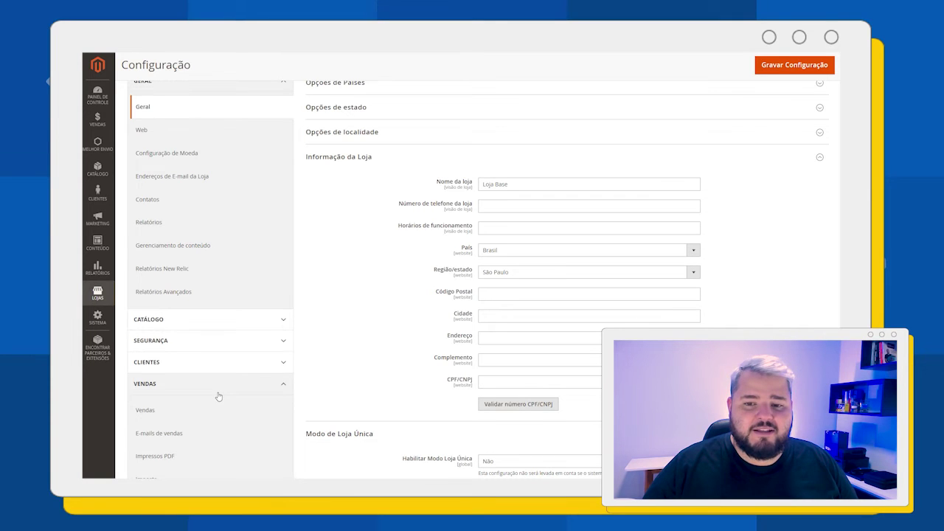
pyautogui.scroll(-1, 218, 397)
pyautogui.scroll(-3, 221, 394)
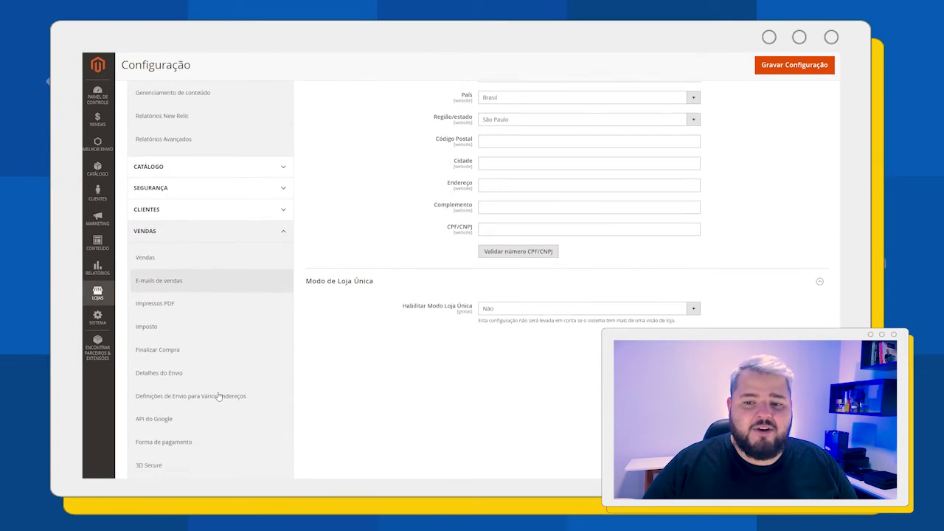
pyautogui.click(182, 371)
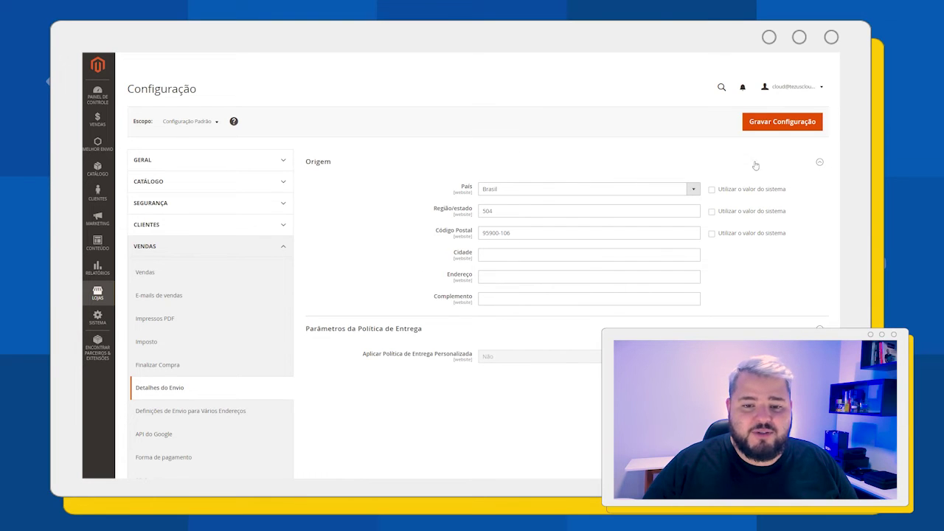
pyautogui.click(760, 123)
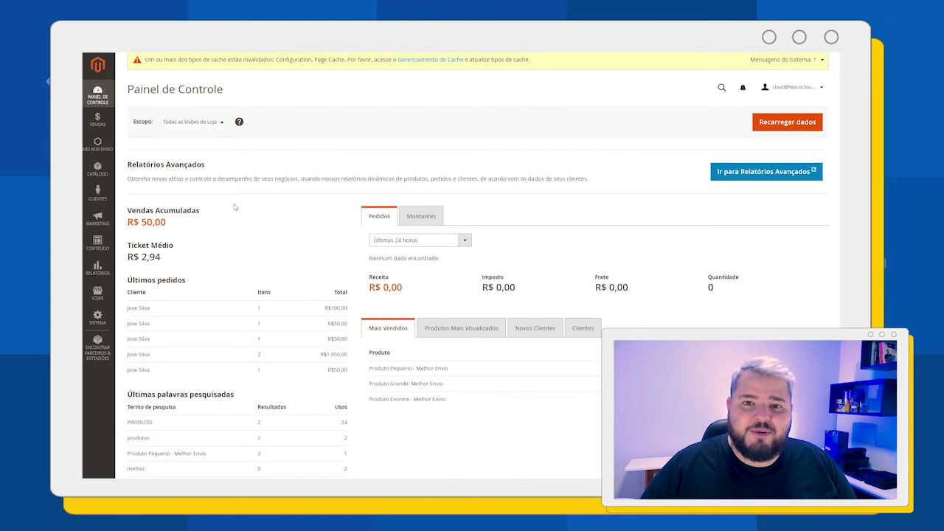
# Step: Open the Melhor Envio shipments list and add shipment 48, with status Novo, to the cart using Adicionar ao Carrinho
pyautogui.click(99, 142)
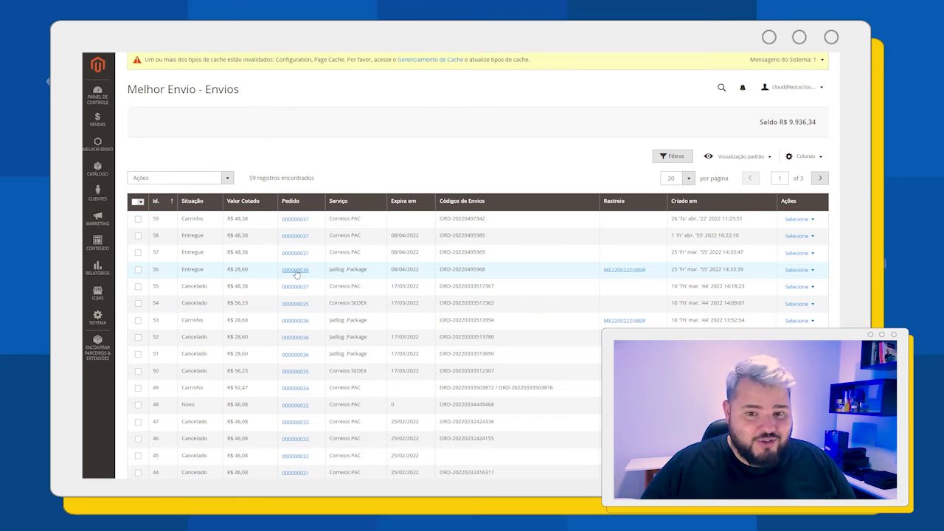
pyautogui.scroll(-1, 296, 273)
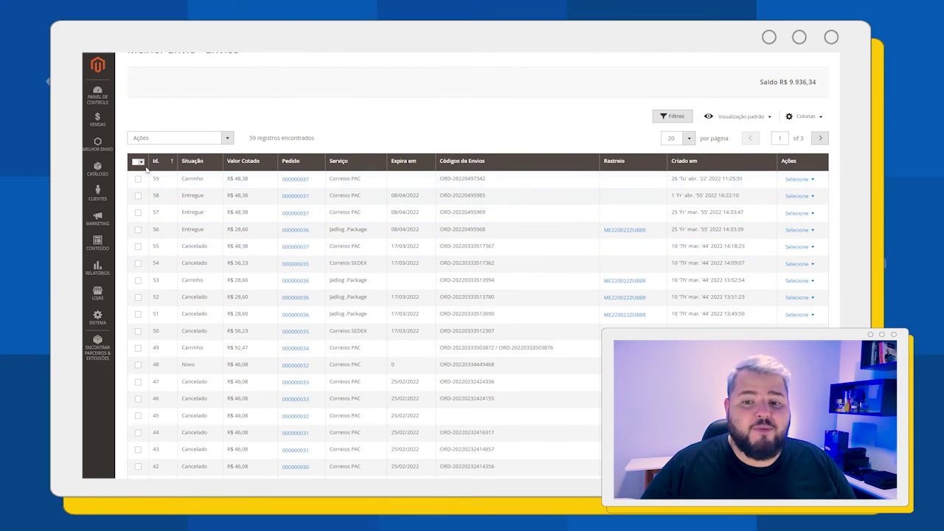
pyautogui.scroll(1, 147, 210)
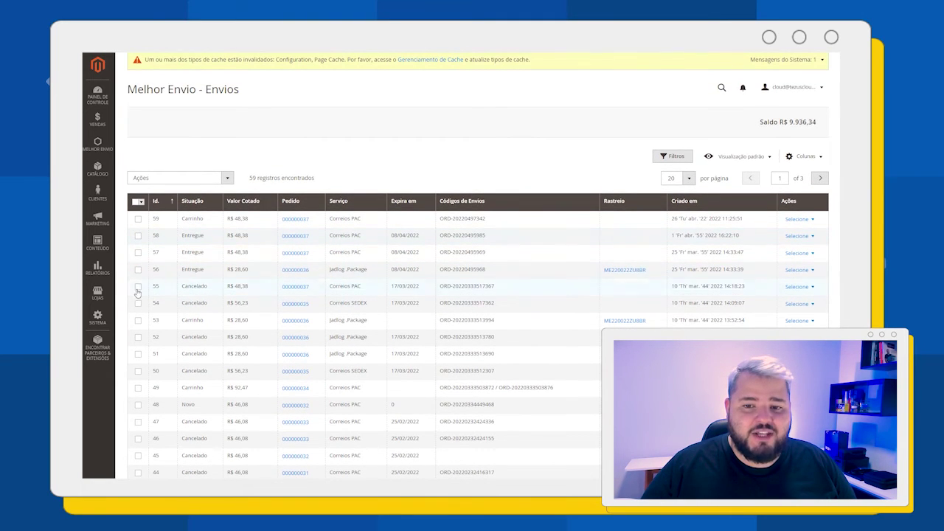
pyautogui.scroll(-2, 147, 287)
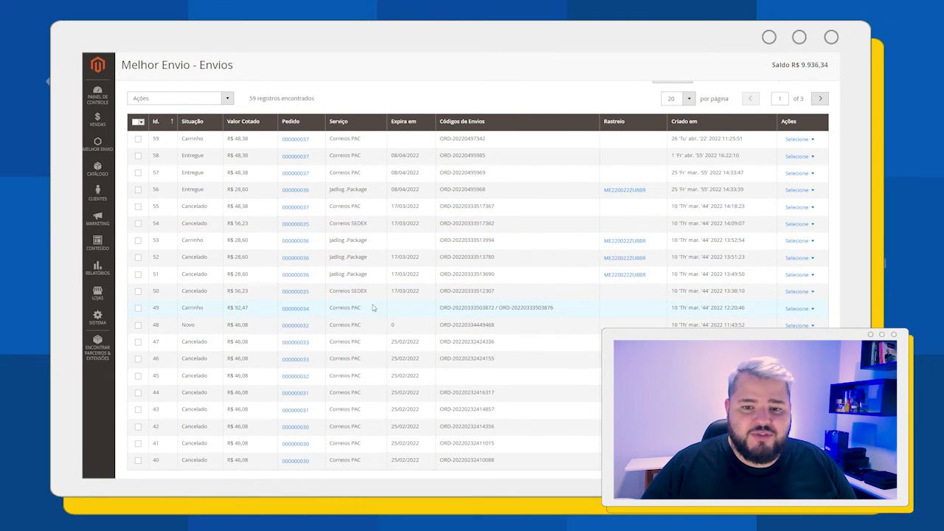
pyautogui.click(138, 325)
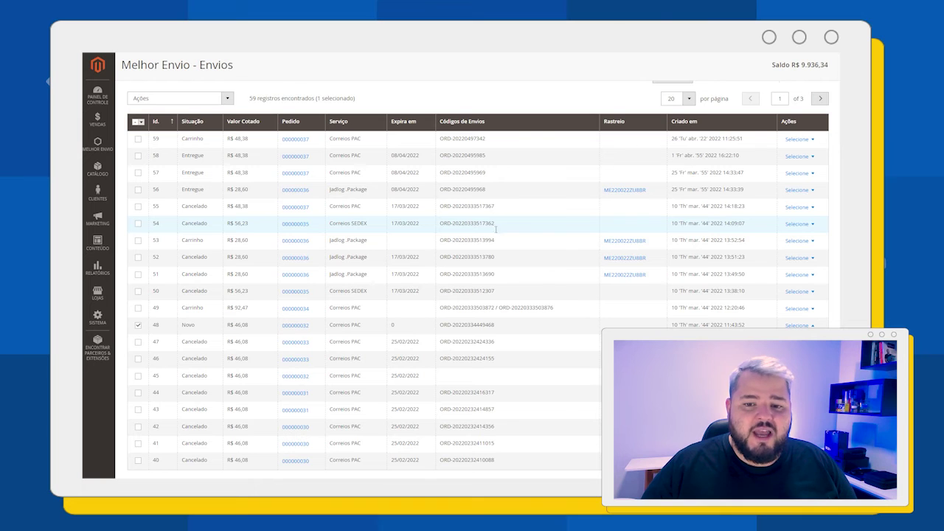
pyautogui.scroll(1, 495, 259)
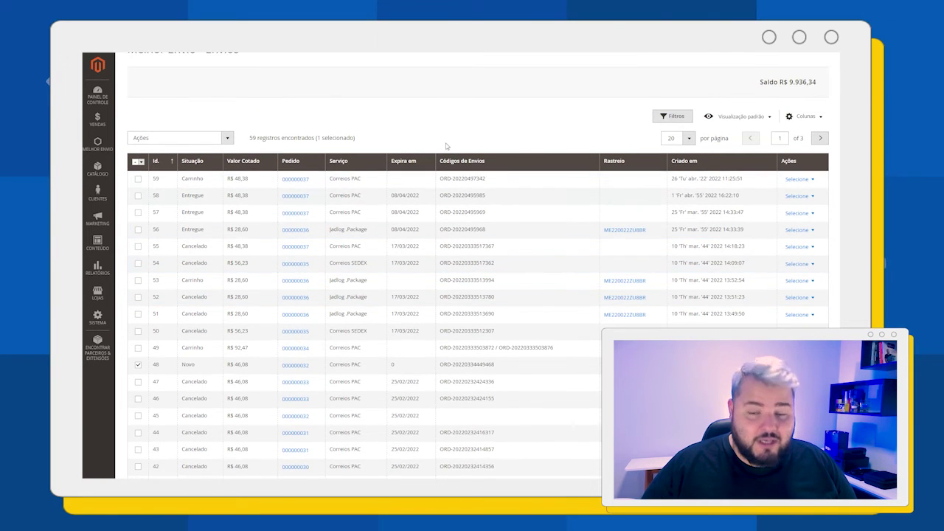
pyautogui.click(229, 138)
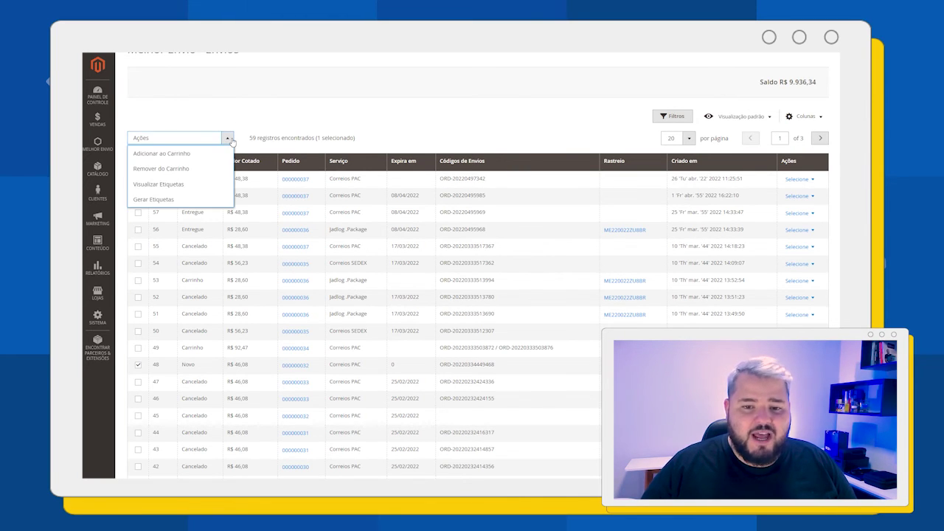
pyautogui.click(190, 155)
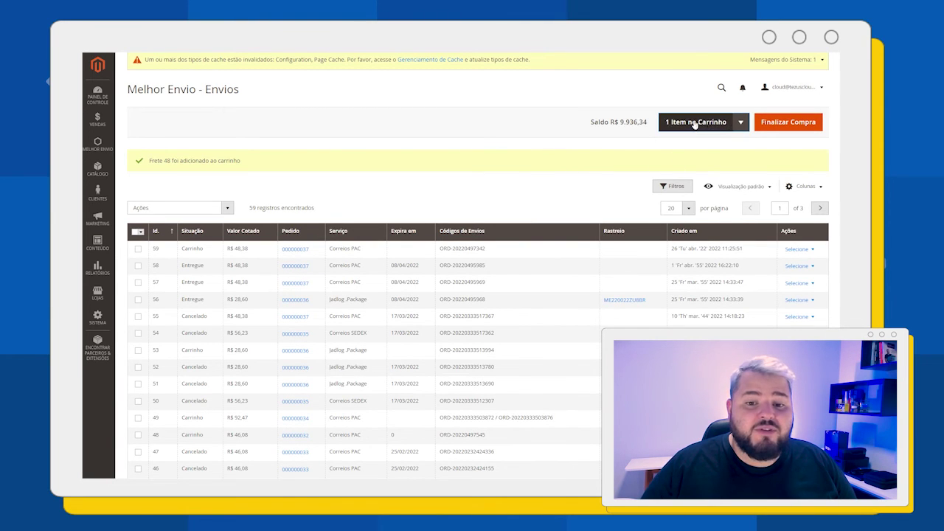
# Step: Check the cart's view and clear options and finalize the purchase of the shipment in the cart
pyautogui.click(741, 124)
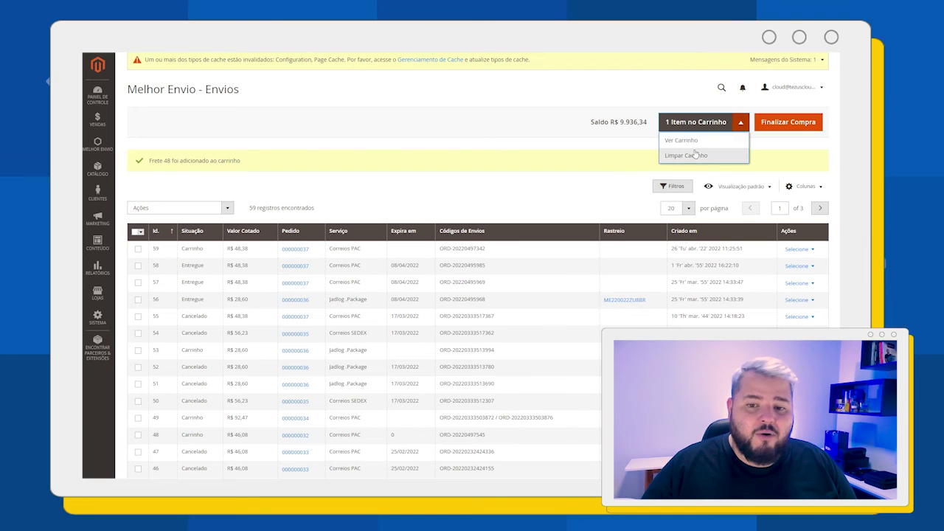
pyautogui.click(765, 145)
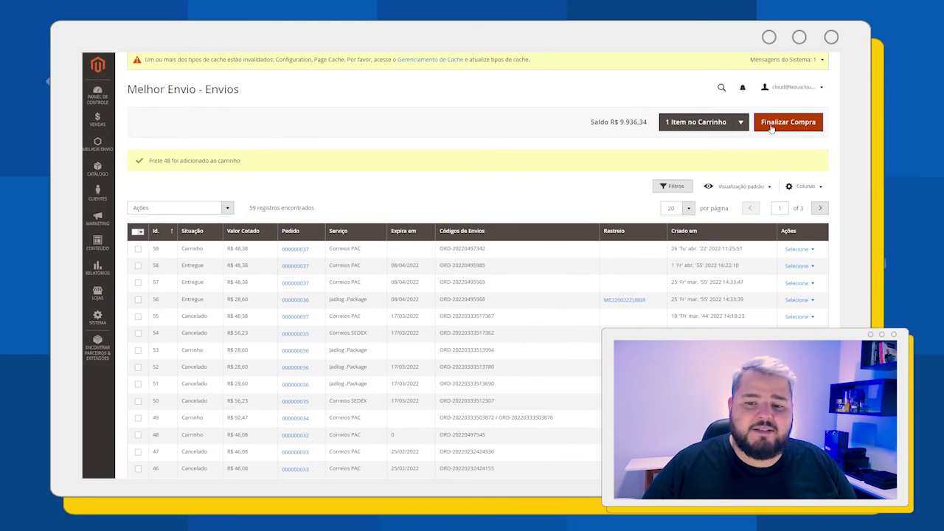
pyautogui.click(772, 126)
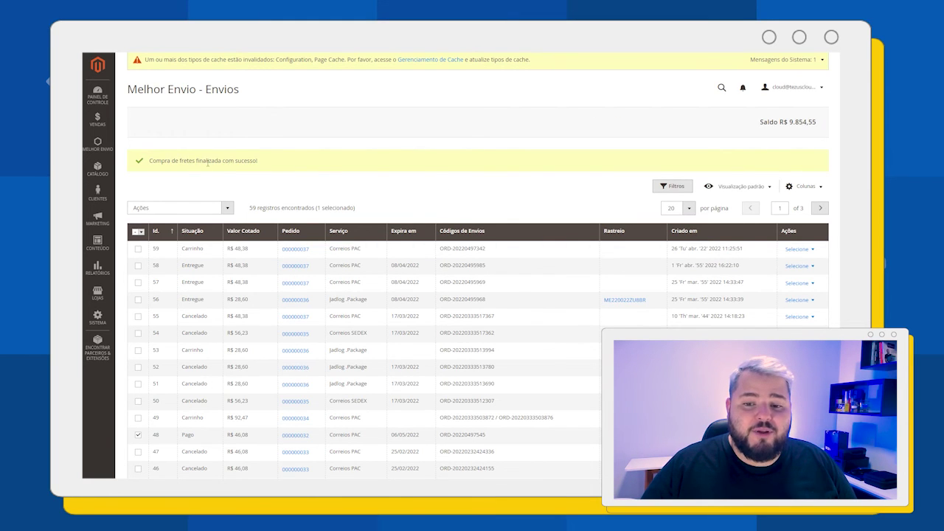
# Step: Generate the shipping label for the selected shipment 48 with the Gerar Etiquetas action
pyautogui.scroll(-2, 338, 284)
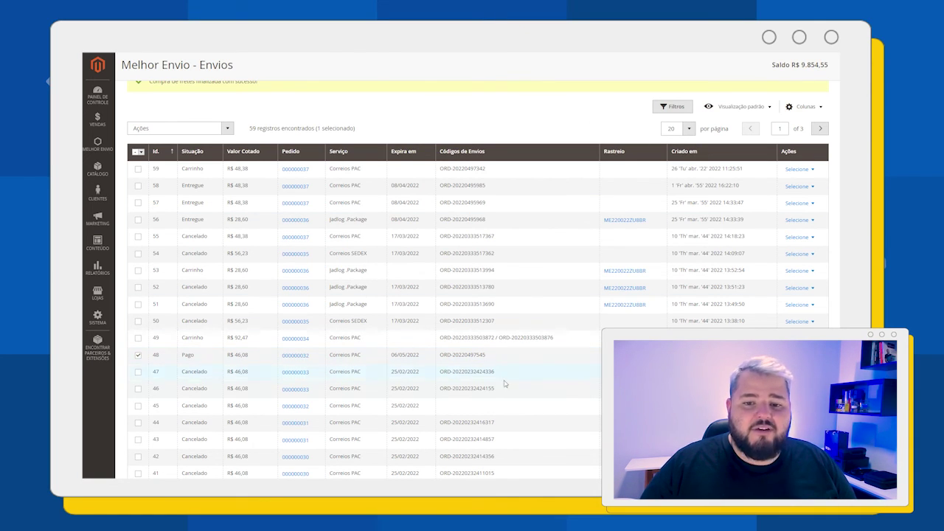
pyautogui.click(171, 129)
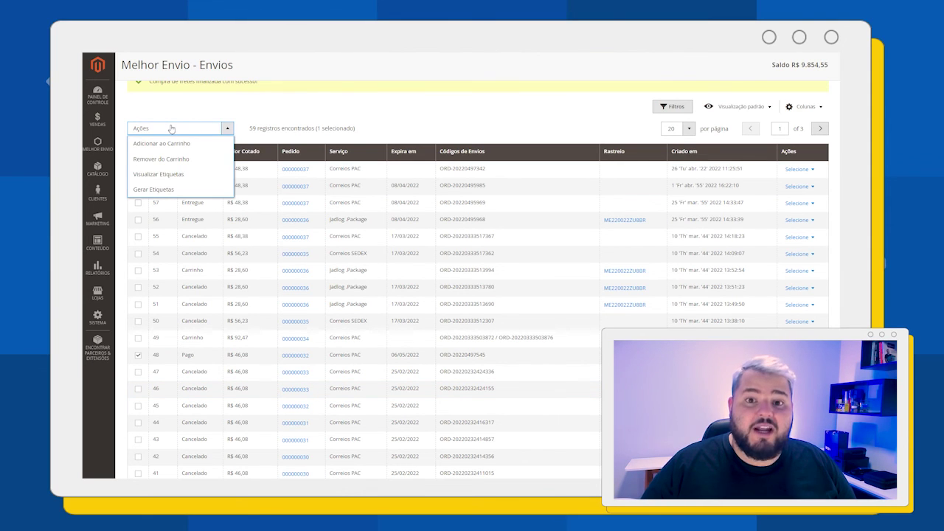
pyautogui.click(160, 190)
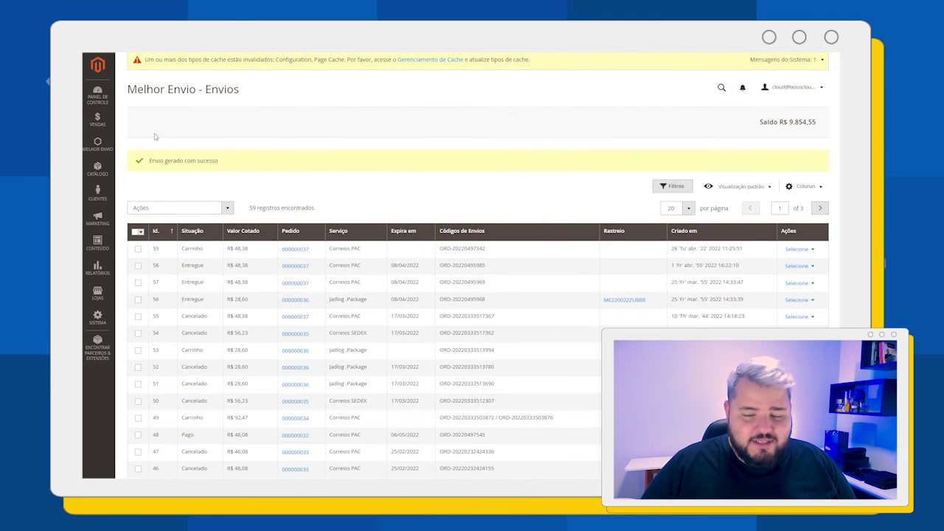
# Step: Open the individual action options for shipment 48 and examine what can be done with it
pyautogui.scroll(-3, 206, 193)
pyautogui.click(137, 315)
pyautogui.click(799, 315)
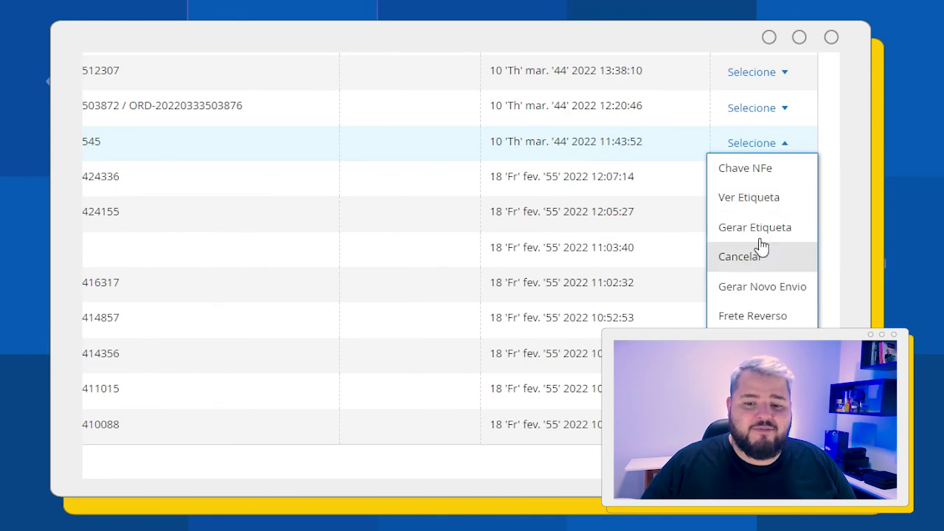